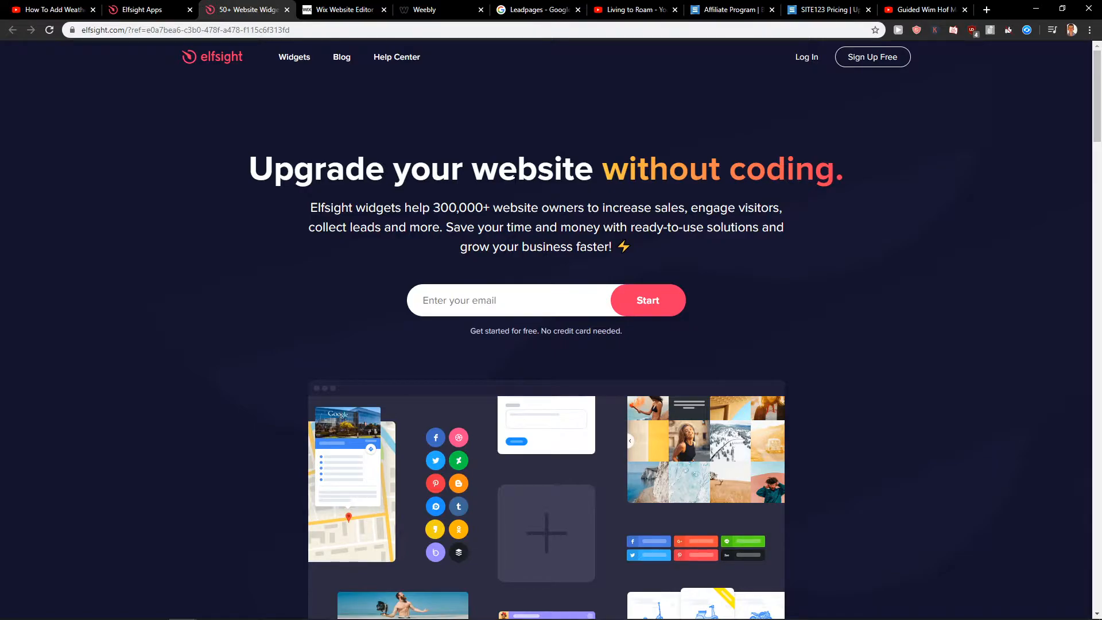
Log in to the existing Elfsight account
left_click(854, 65)
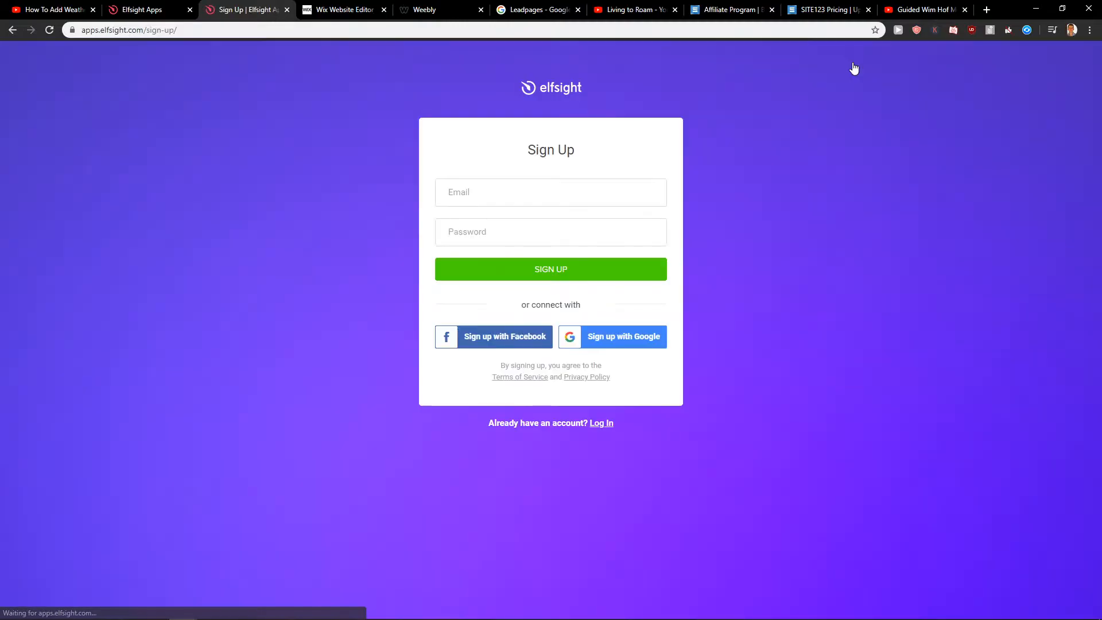
left_click(12, 30)
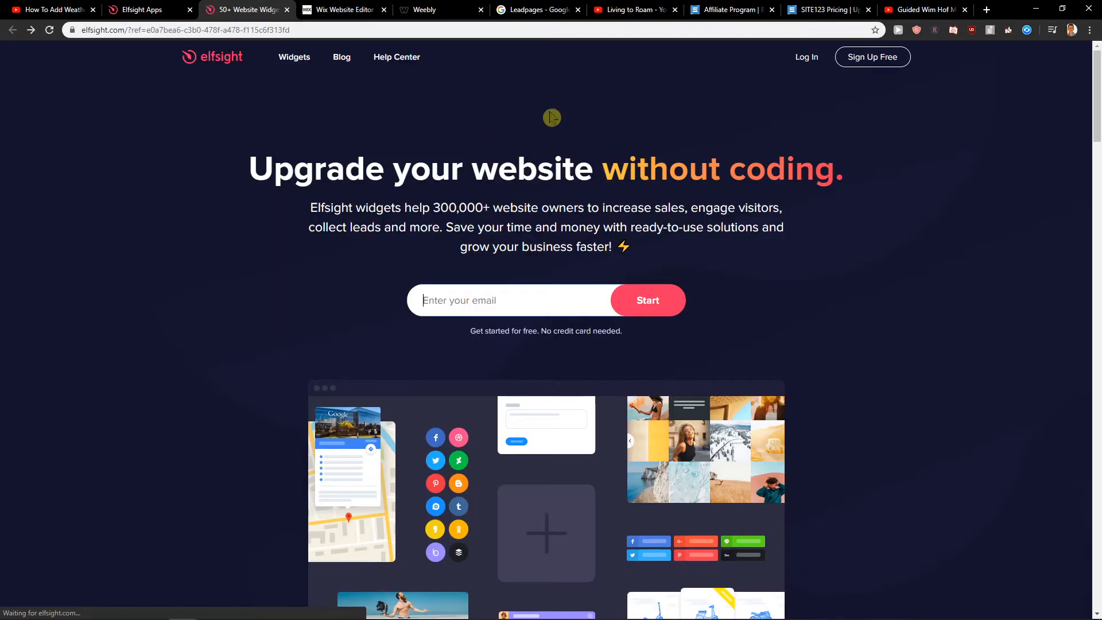
left_click(810, 60)
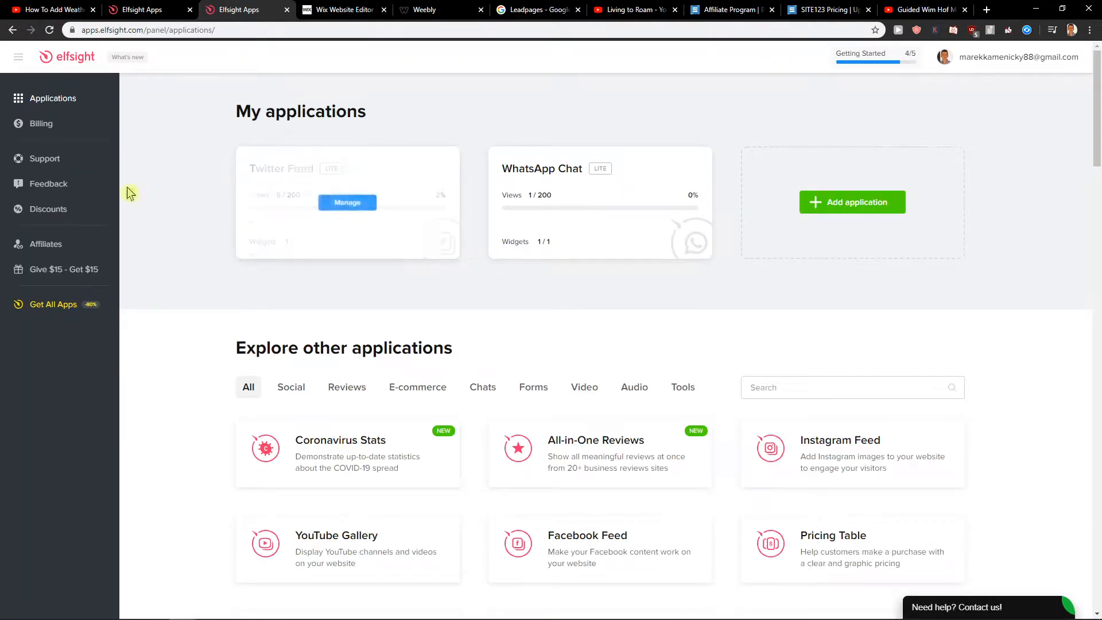
Search the Elfsight applications for "faq" and start creating a new FAQ widget
scroll(777, 300, "down", 2)
left_click(800, 269)
type("faq")
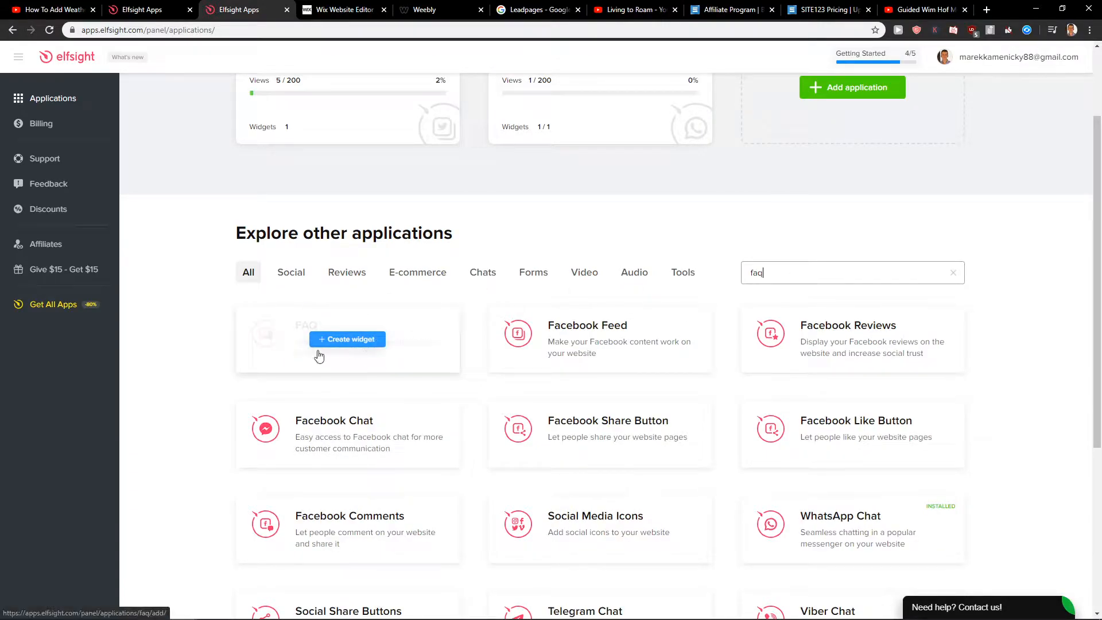
left_click(369, 345)
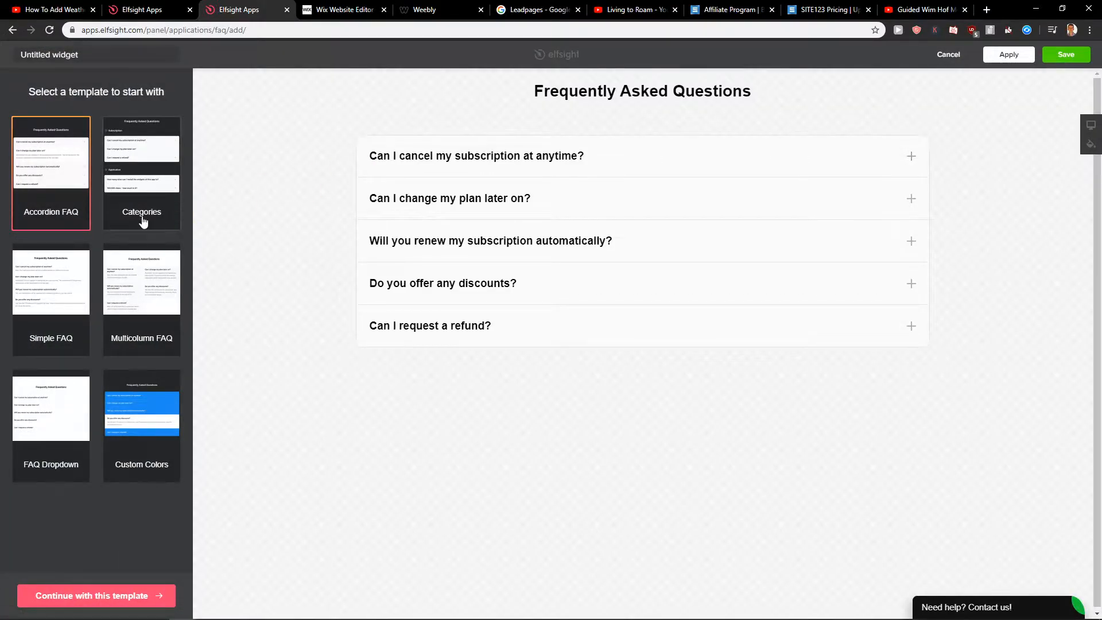
Preview the Categories, Simple FAQ, Accordion FAQ and FAQ Dropdown templates and see how a question expands
left_click(143, 222)
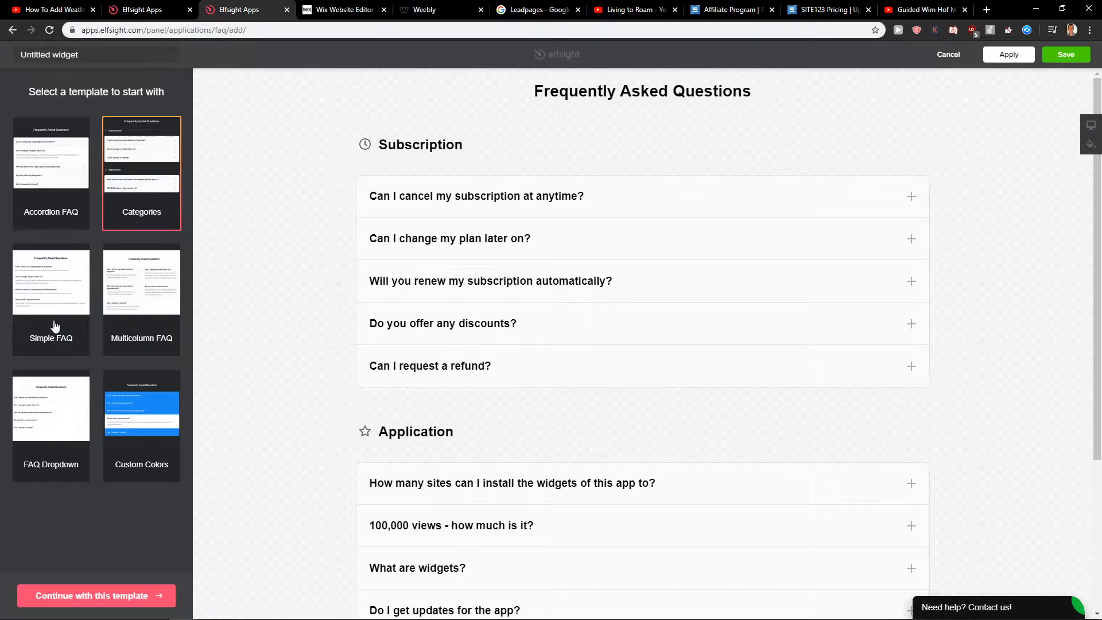
left_click(63, 343)
left_click(42, 219)
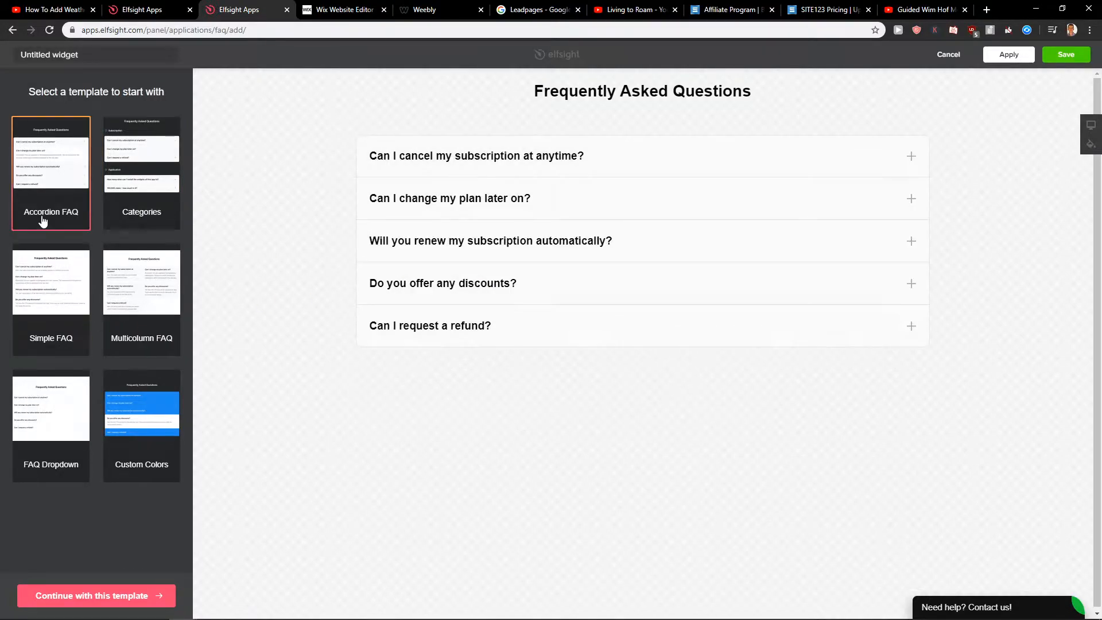
left_click(83, 459)
left_click(913, 159)
left_click(787, 167)
Choose the Accordion FAQ template, test expanding and collapsing its first question, and continue with this template
left_click(34, 191)
left_click(910, 154)
left_click(912, 157)
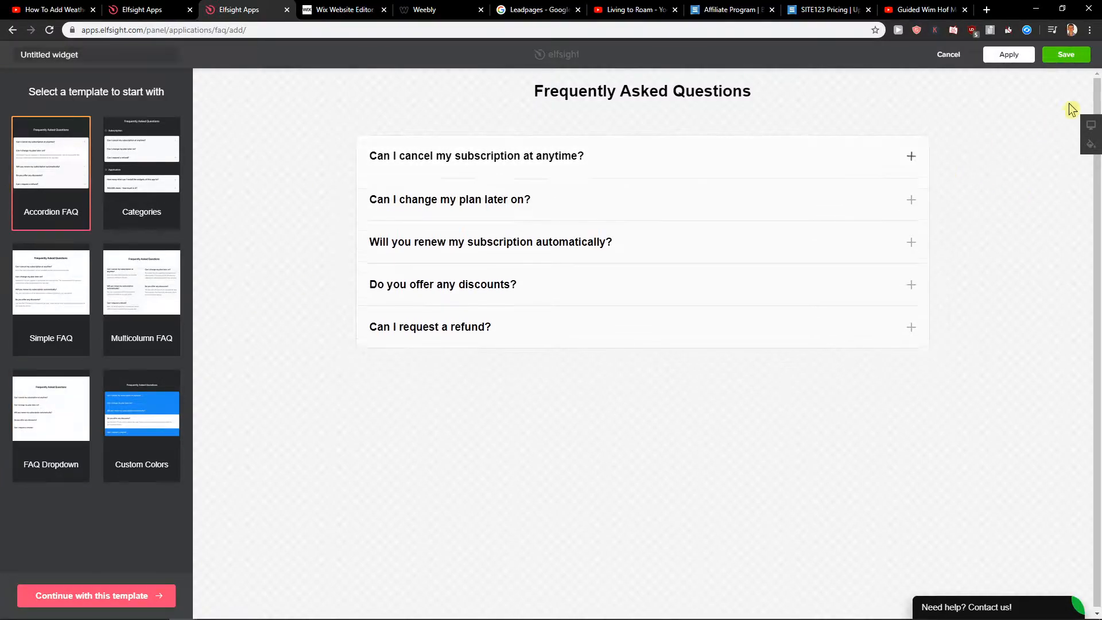
left_click(146, 595)
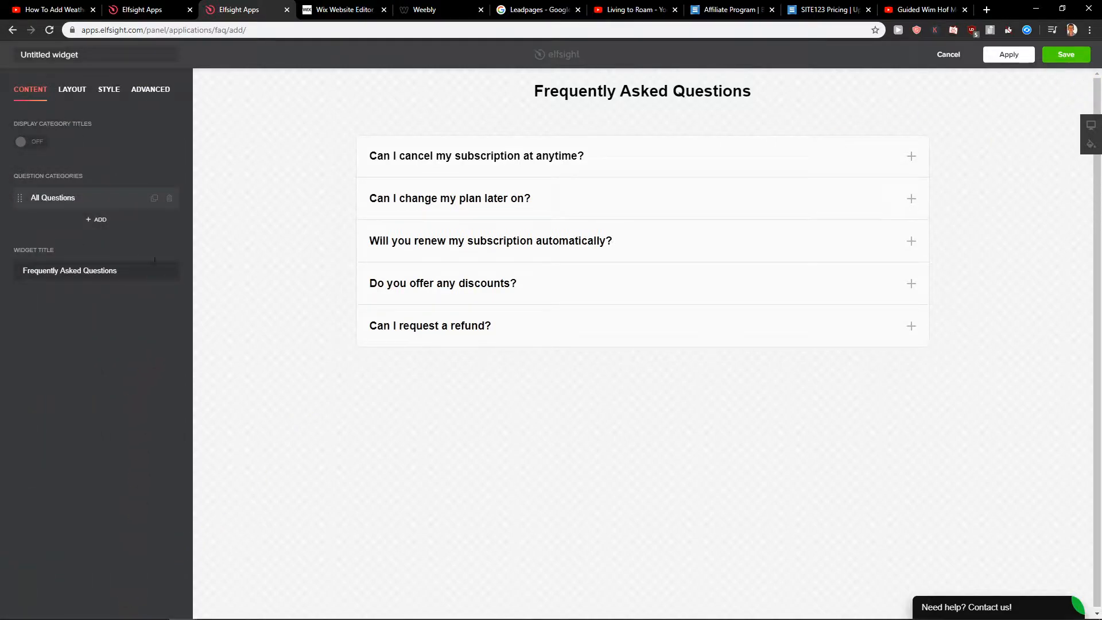
Change the first question in the All Questions category to "Am I a God?"
left_click(80, 202)
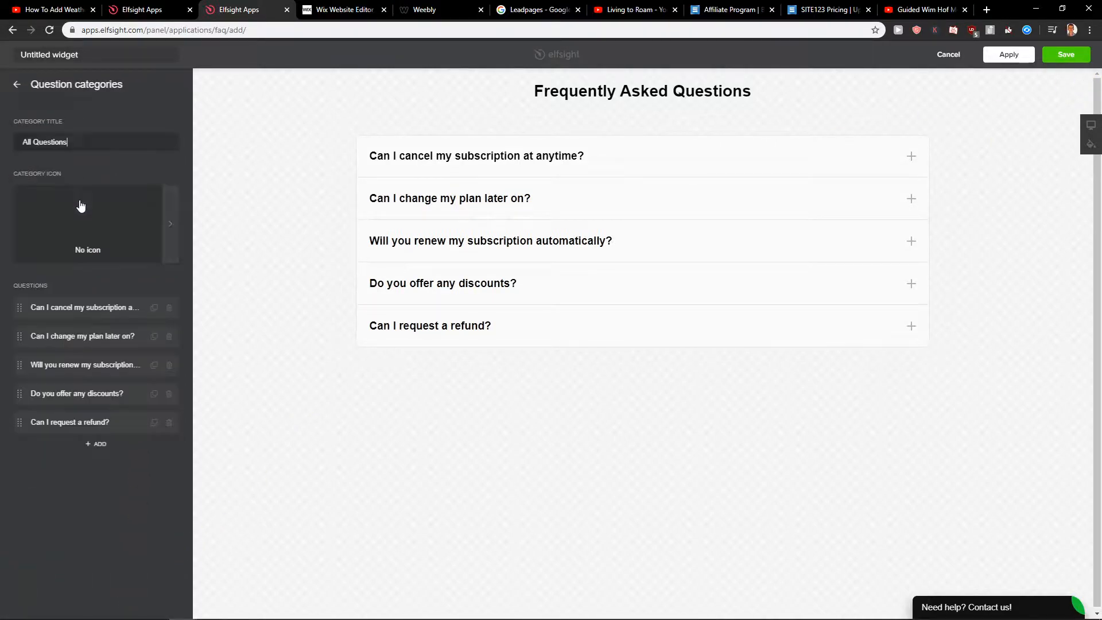
left_click(80, 312)
triple_click(111, 148)
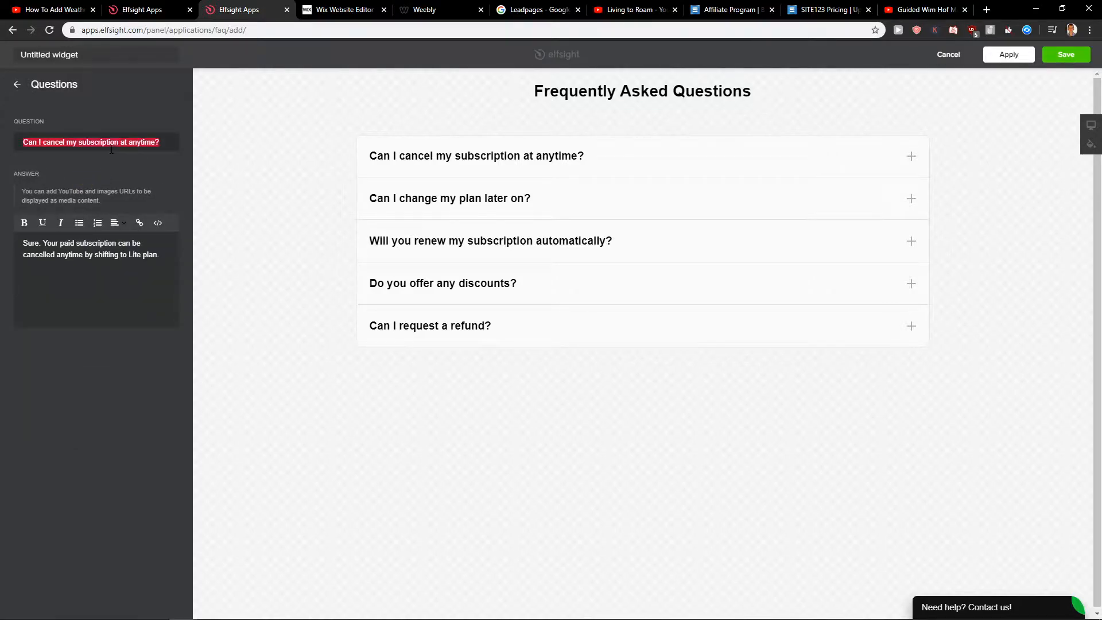
type("A")
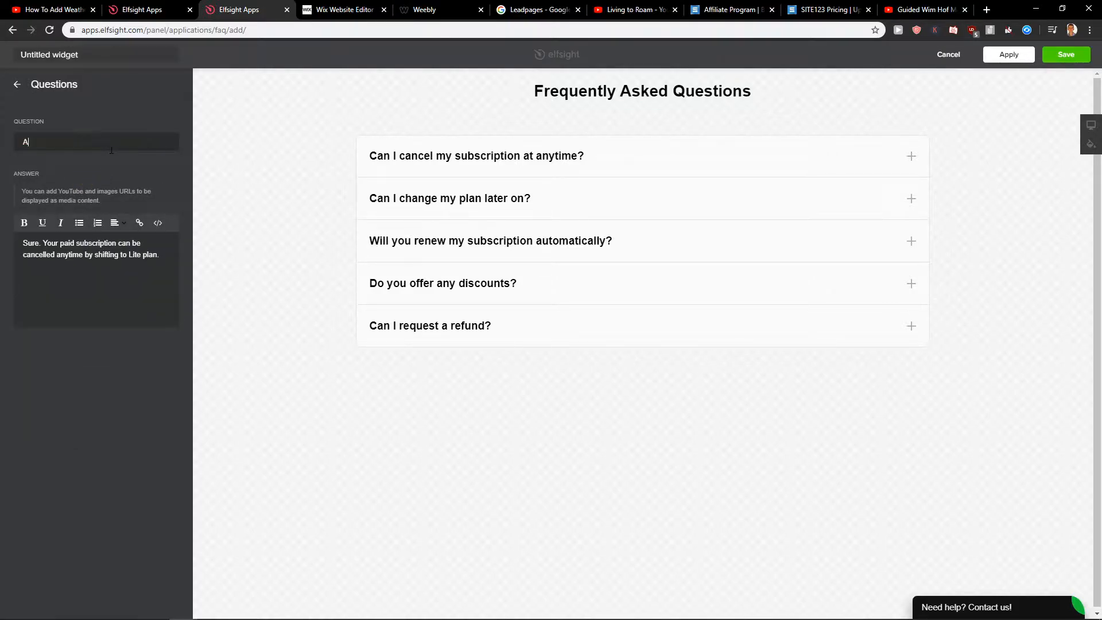
type("m I a God?")
Answer with "Yes, Of course, we are all a stardust, you are everything around you, you are drop in the ocean, but the whole ocean is within you"
triple_click(72, 250)
type("Ye")
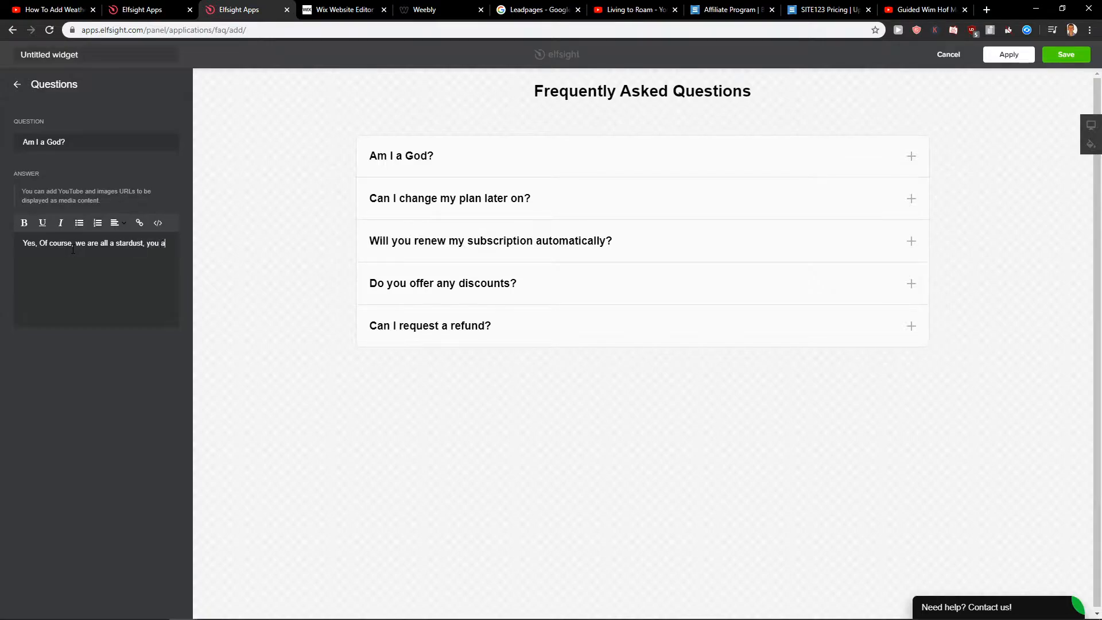
type("und you, you are drop in the ocean, but the whole ocean is within you")
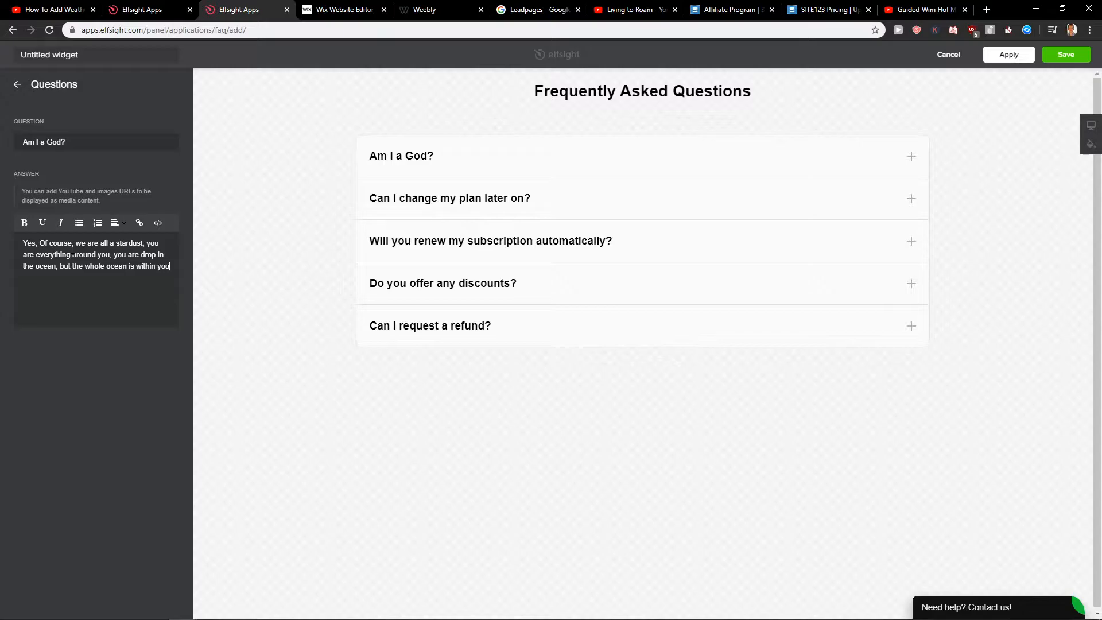
Continue the answer with ", never forget that. Find strenght in that realisation. that you are everything, but at the same time you are nothing."
type(", n")
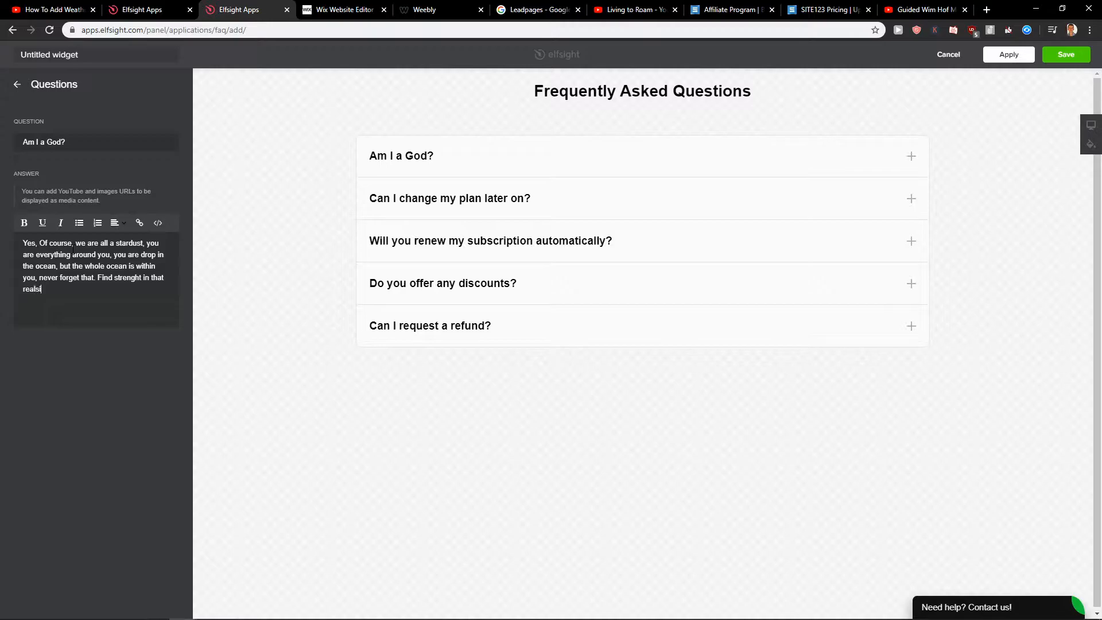
type("sation. that you are everything, but at")
type("the same time you are nothing.")
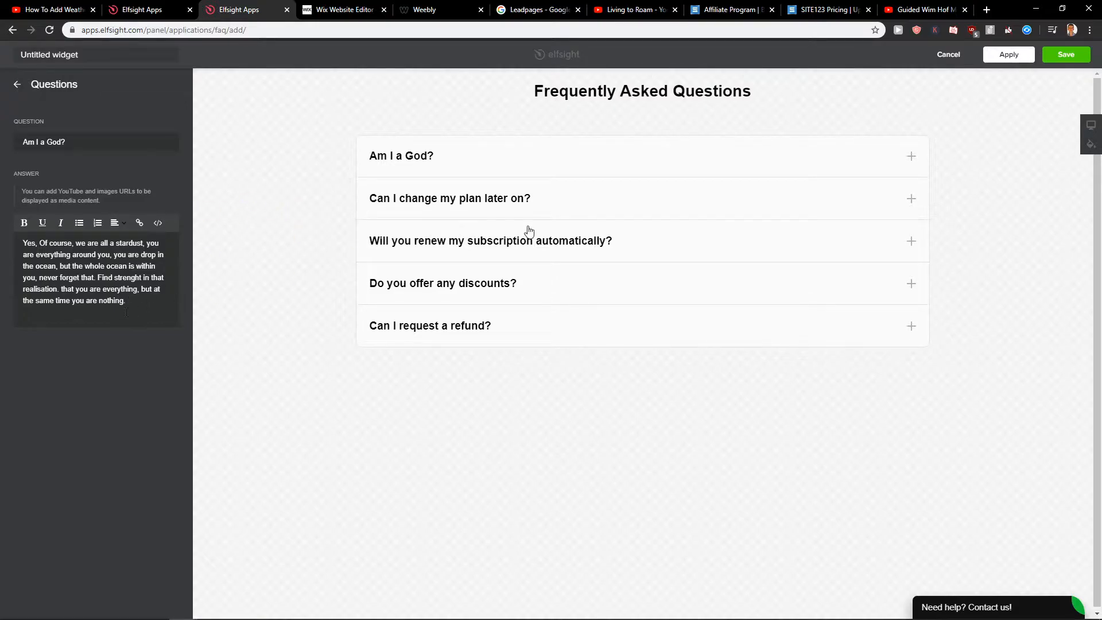
Check the answer to "Am I a God?" in the widget preview and return to the main content settings
left_click(911, 157)
left_click_drag(844, 207, 390, 187)
left_click(15, 86)
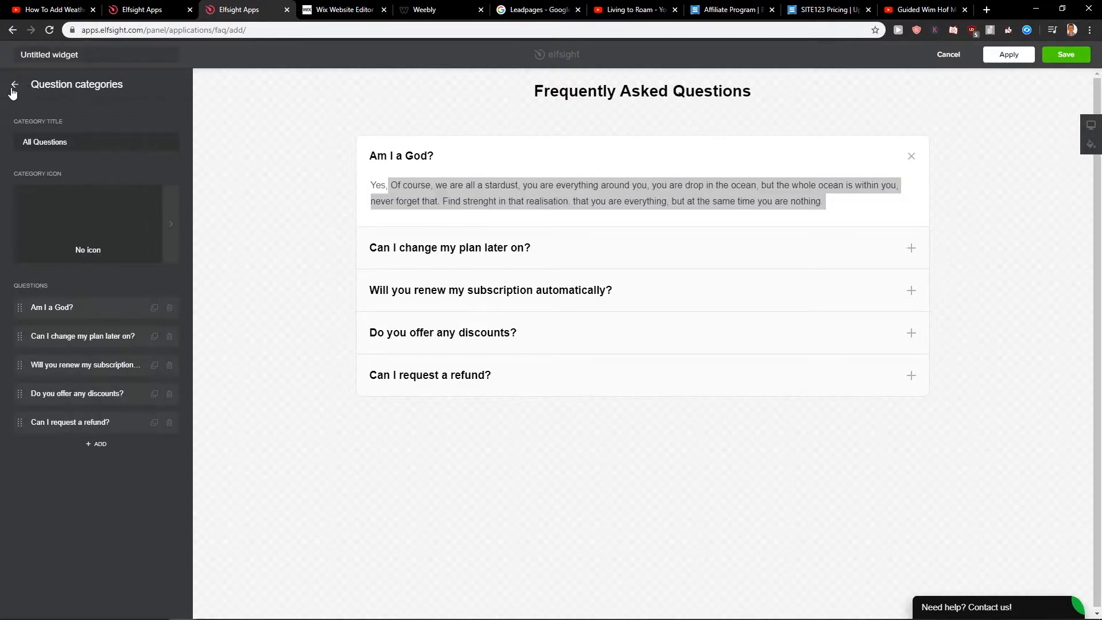
left_click(15, 85)
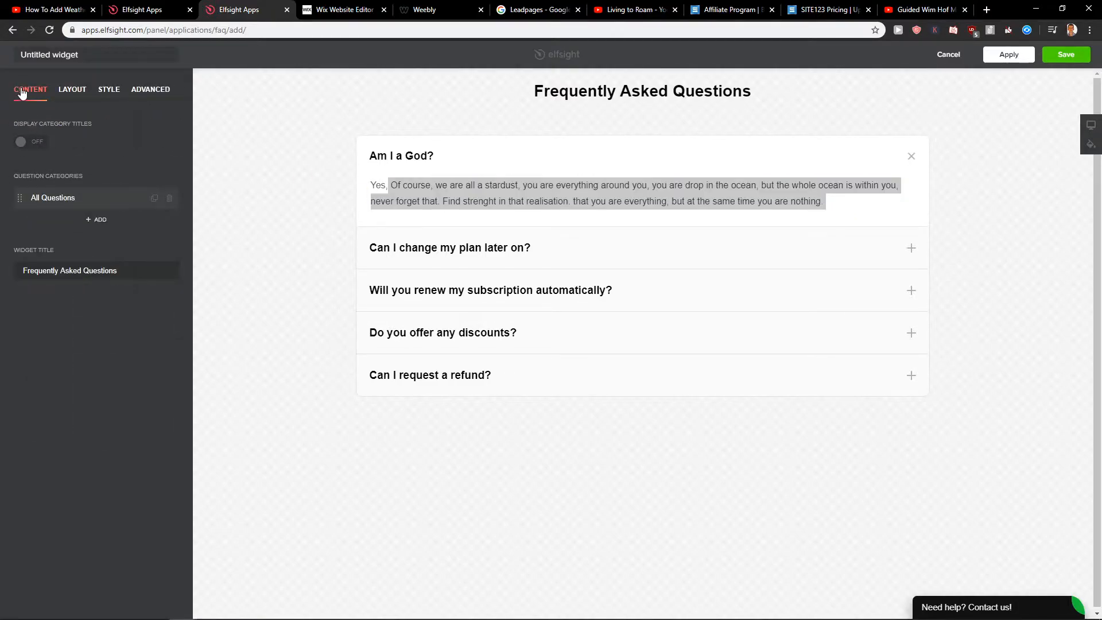
Try the List layout, keep the widget on Accordion, and save it after viewing the style settings
left_click(78, 93)
left_click(89, 145)
left_click(45, 145)
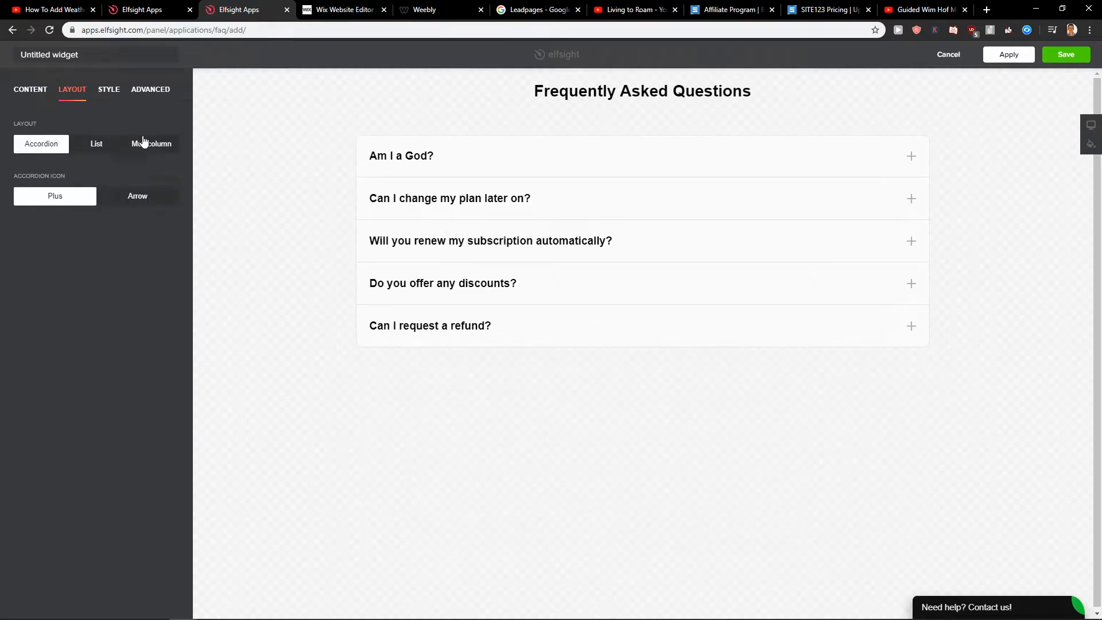
left_click(113, 92)
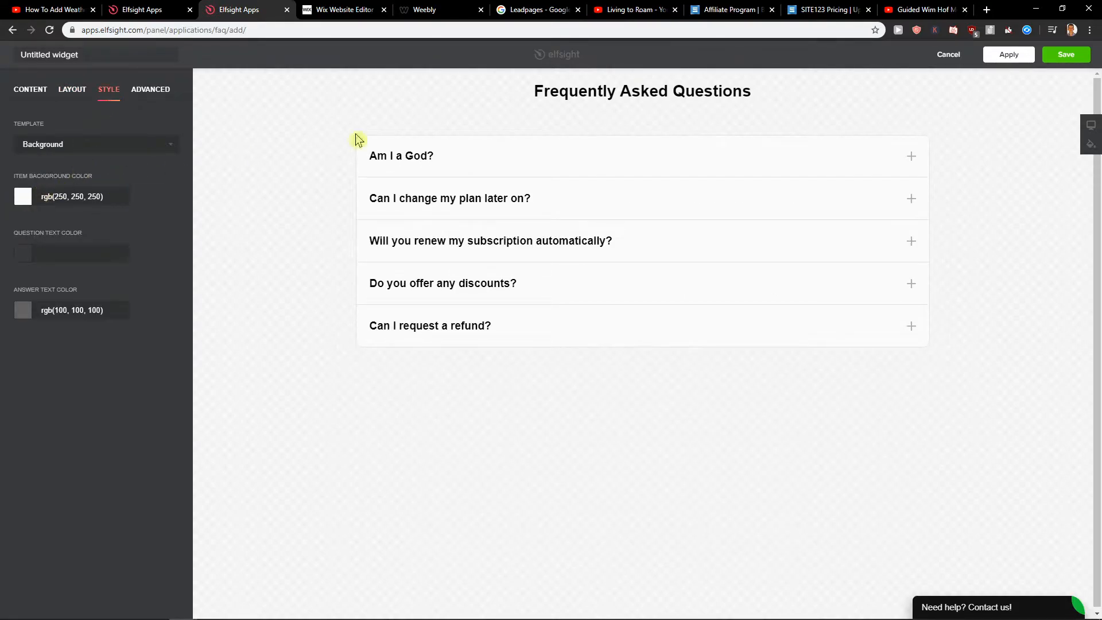
left_click(1066, 53)
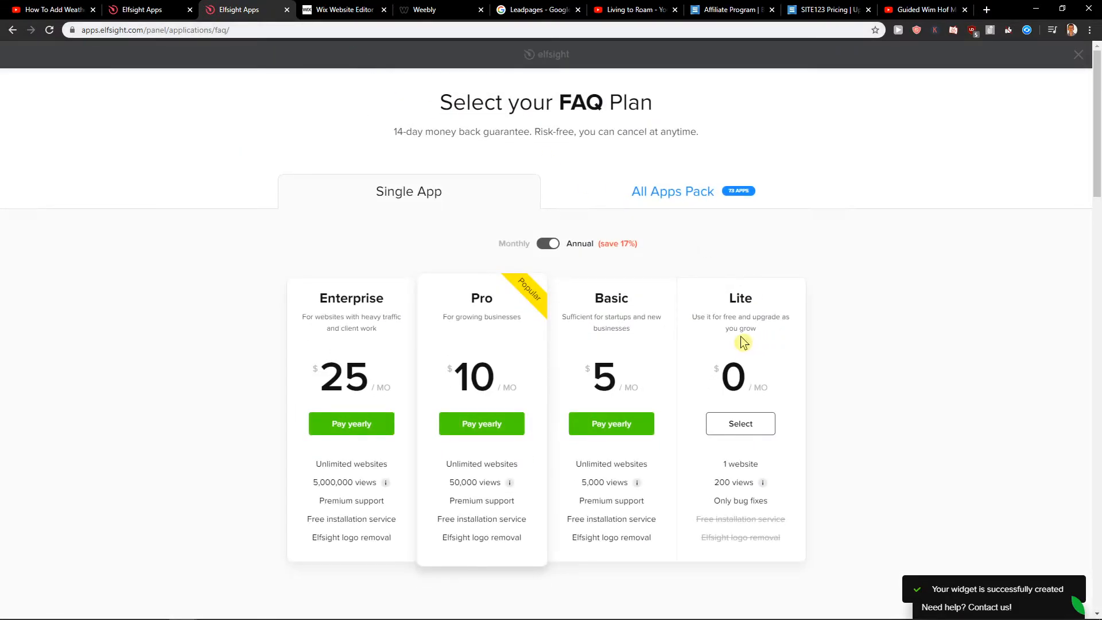
Compare the All Apps Pack pricing with the Single App plans for the FAQ widget
left_click(644, 206)
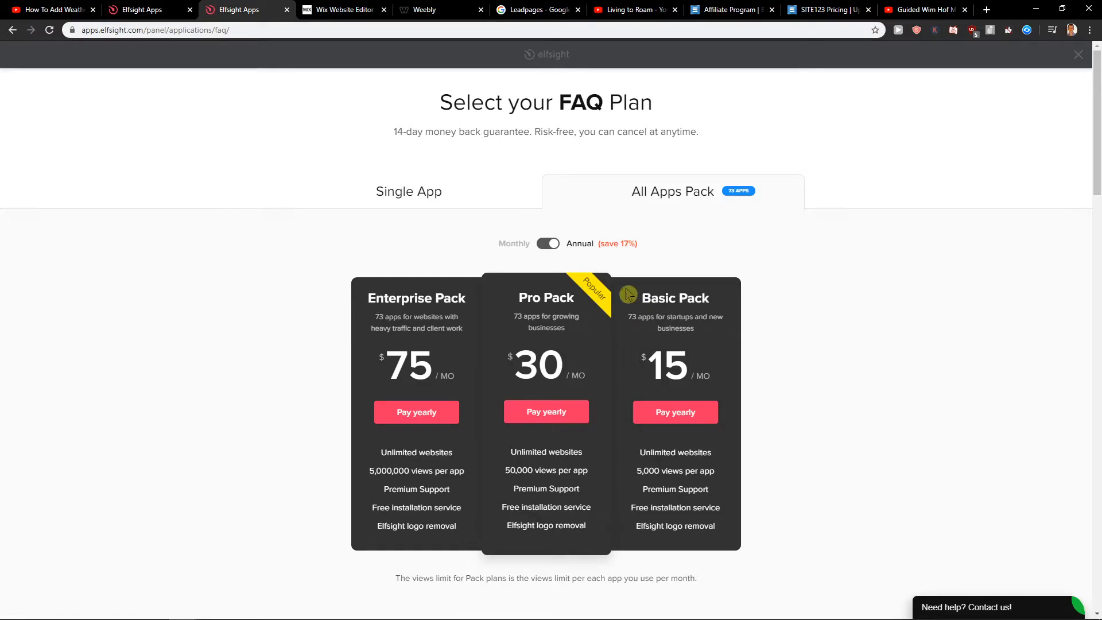
left_click(149, 19)
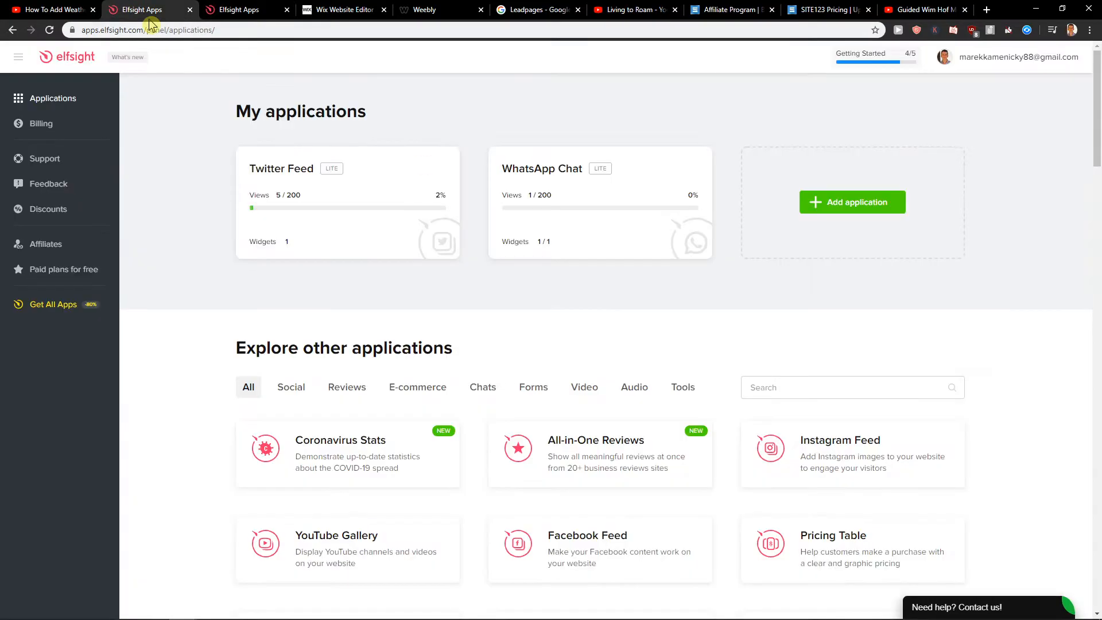
left_click(213, 9)
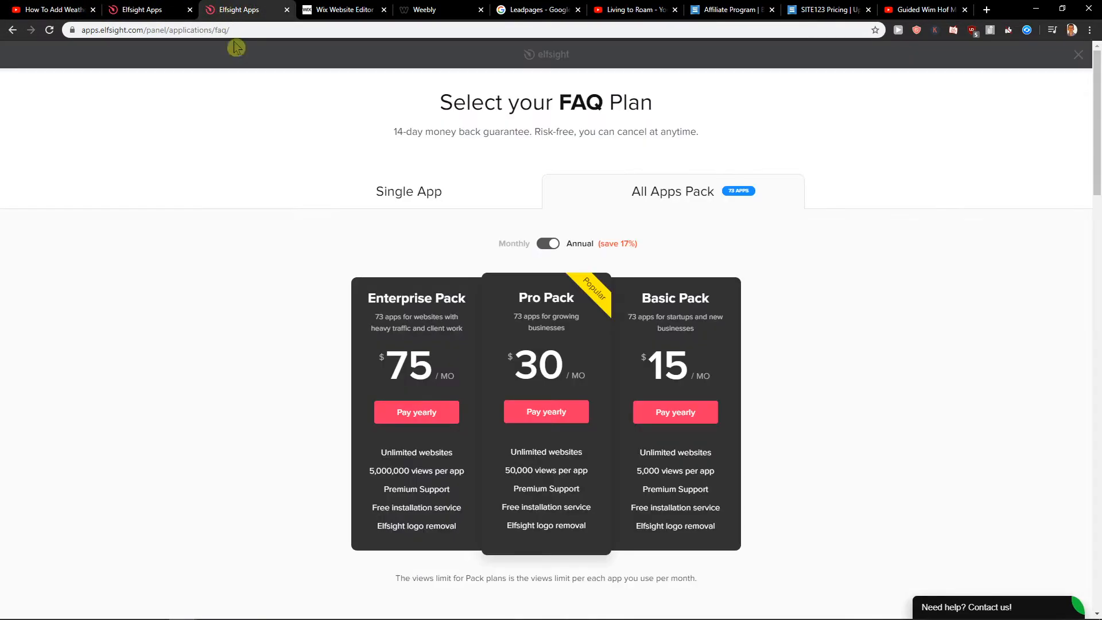
left_click(434, 189)
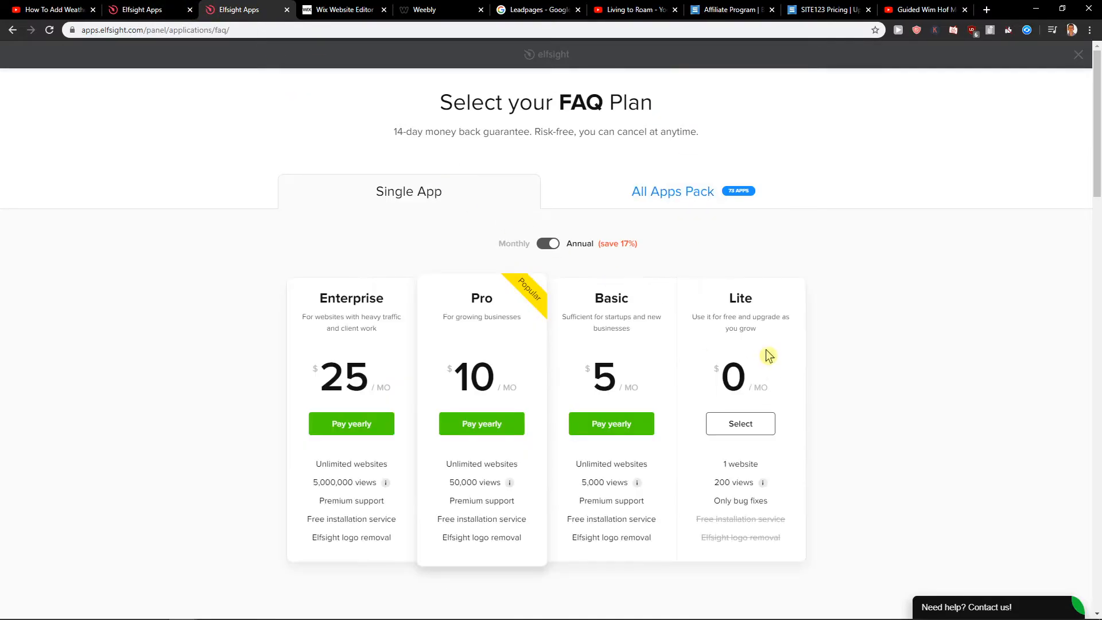
Select the free Lite plan and copy the FAQ widget's installation code
left_click(734, 420)
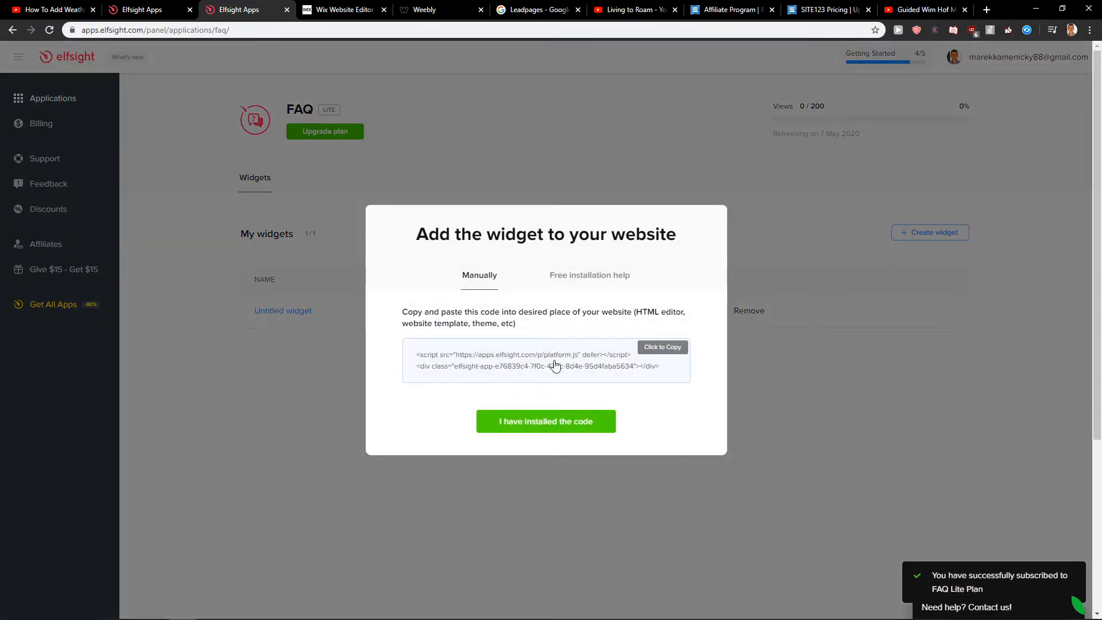
left_click(553, 365)
Switch to the Wix editor and add an HTML iframe of about 538 by 448 px below the Buddha text
left_click(79, 10)
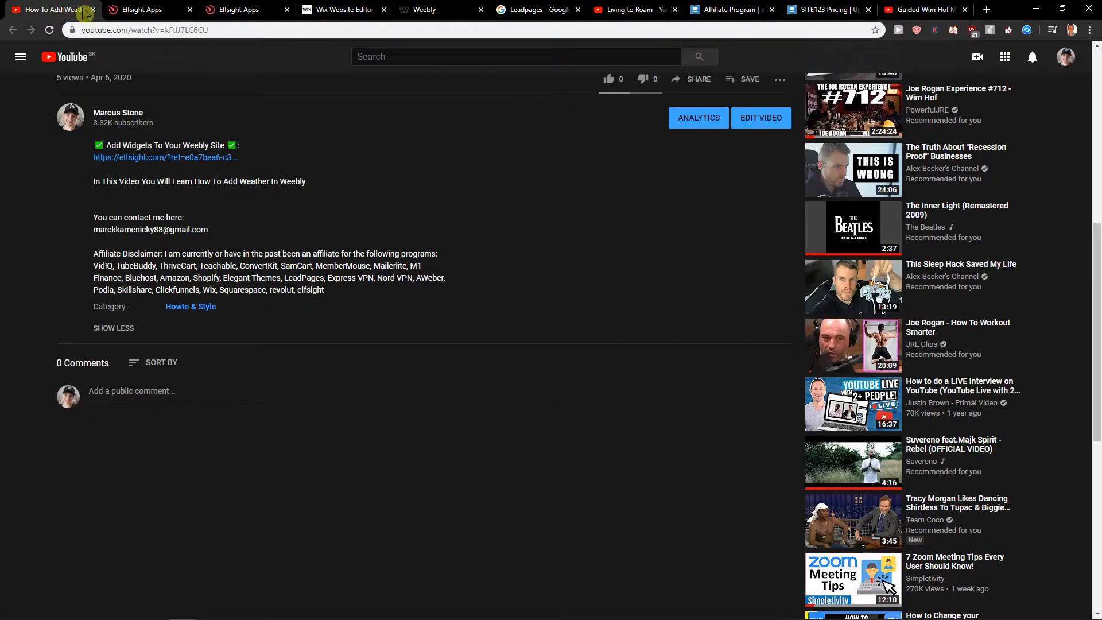
left_click(370, 9)
left_click(20, 169)
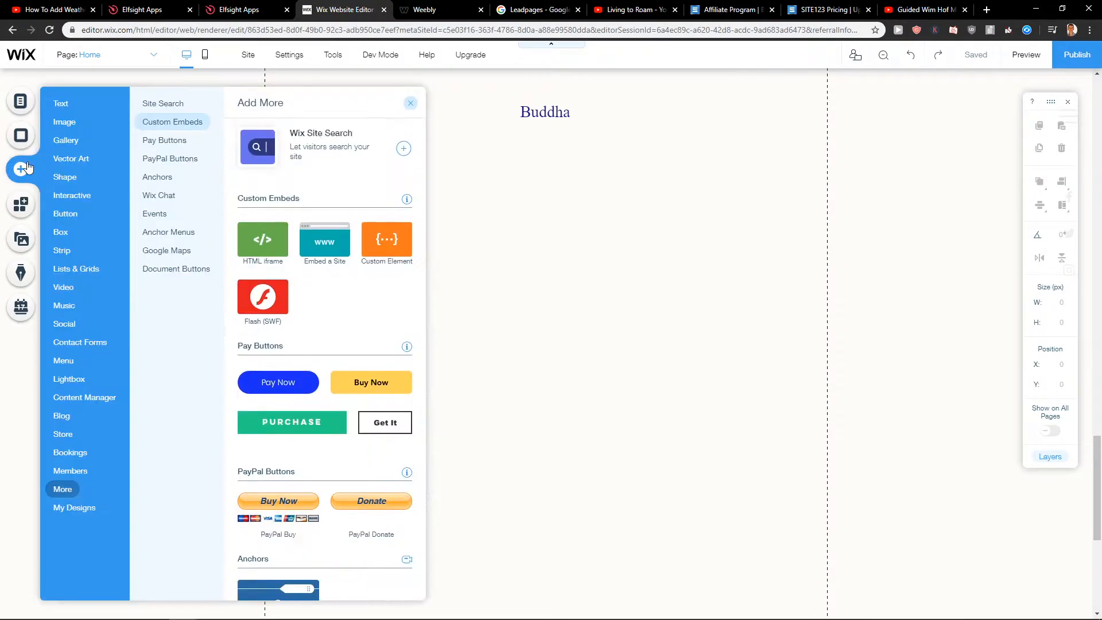
left_click(72, 195)
left_click(57, 489)
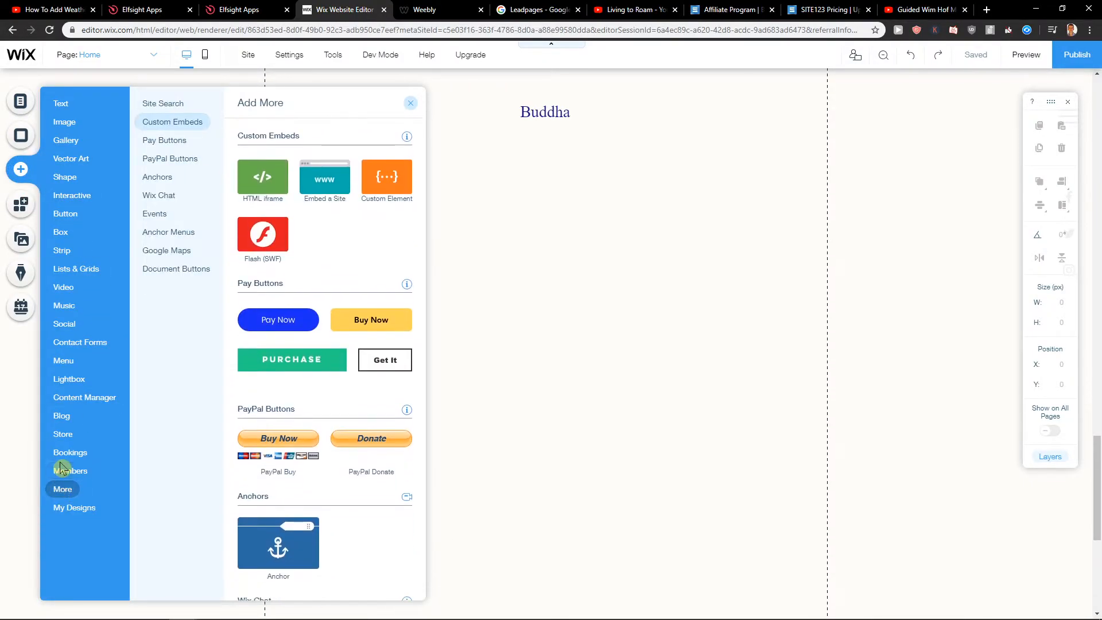
left_click(263, 183)
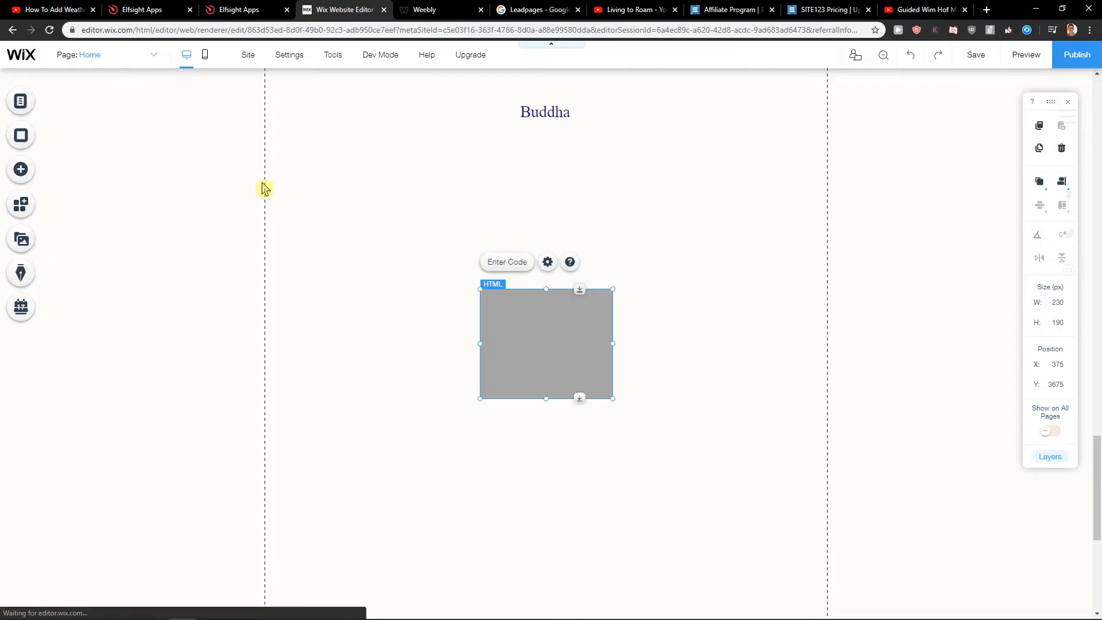
left_click_drag(612, 398, 790, 546)
left_click_drag(522, 300, 462, 290)
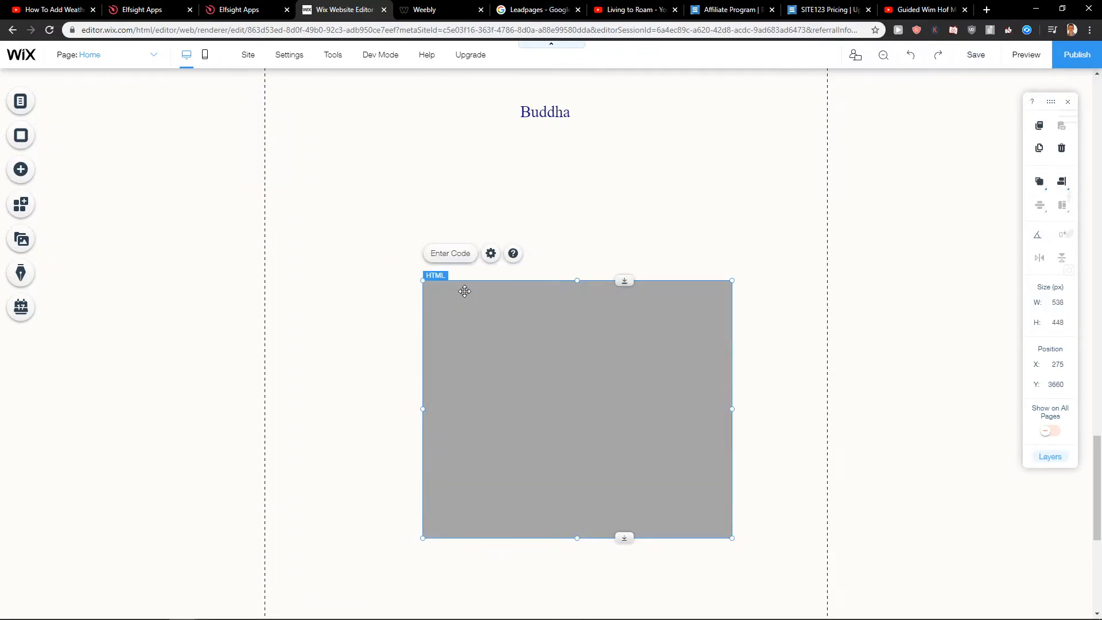
Paste the copied Elfsight widget code into the HTML iframe and apply it
left_click(447, 254)
key("ctrl+v")
left_click(827, 507)
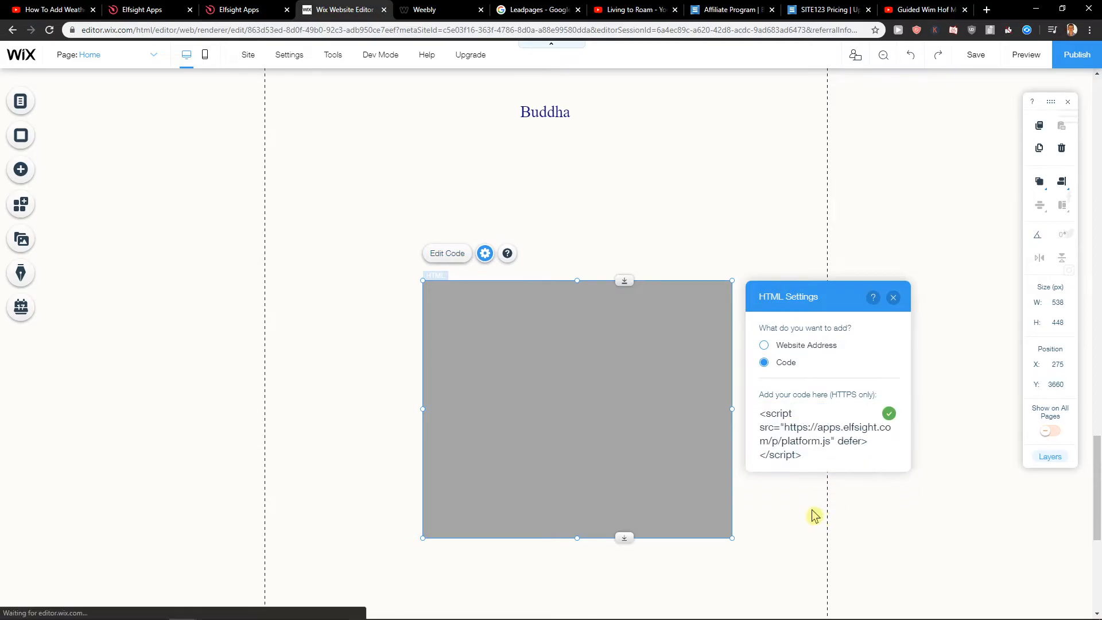
Enlarge the HTML iframe to about 968 by 678 px, aligning its left edge at X 0, and deselect it
scroll(769, 498, "down", 2)
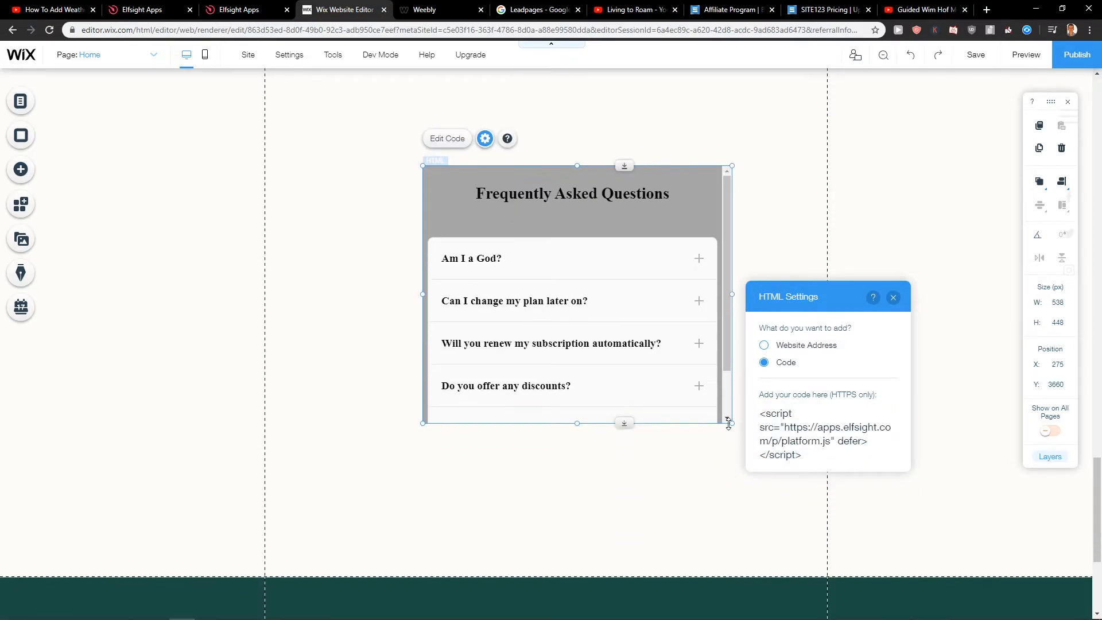
left_click_drag(732, 423, 821, 554)
left_click_drag(423, 360, 265, 361)
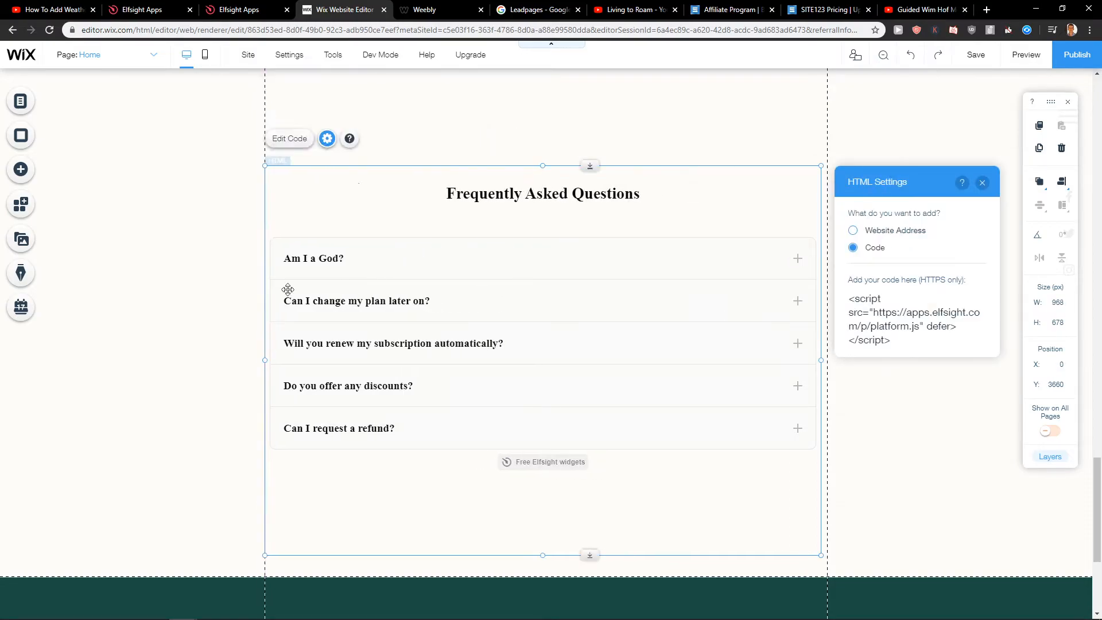
left_click(449, 108)
Preview the Wix site and test the embedded FAQ by expanding its questions, including "Am I a God?"
scroll(682, 275, "up", 2)
scroll(642, 265, "down", 2)
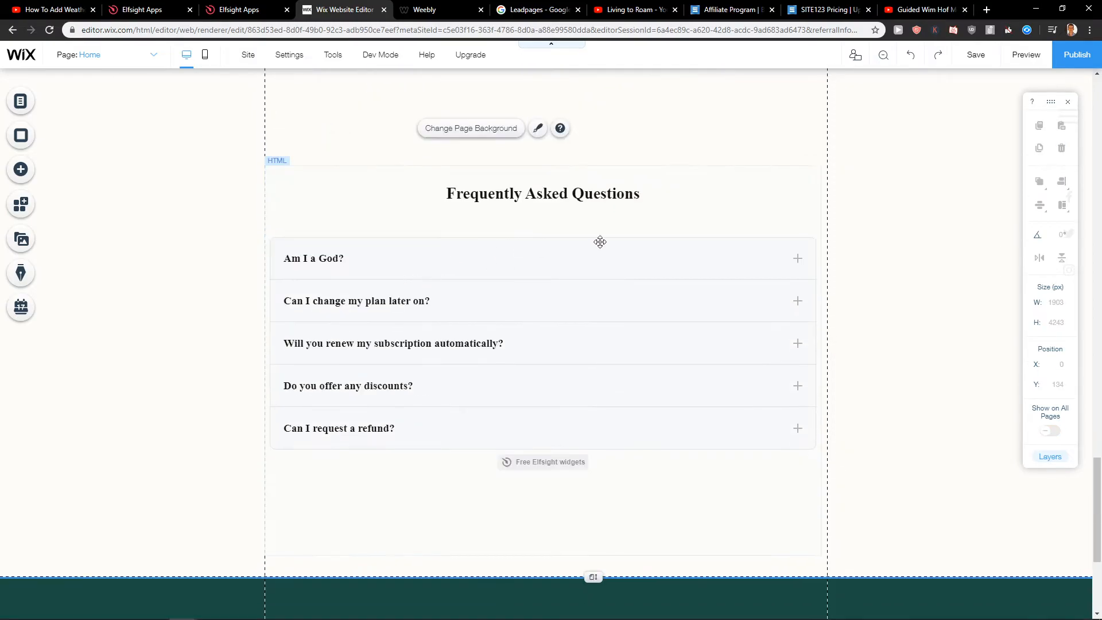
left_click(793, 262)
left_click(1021, 55)
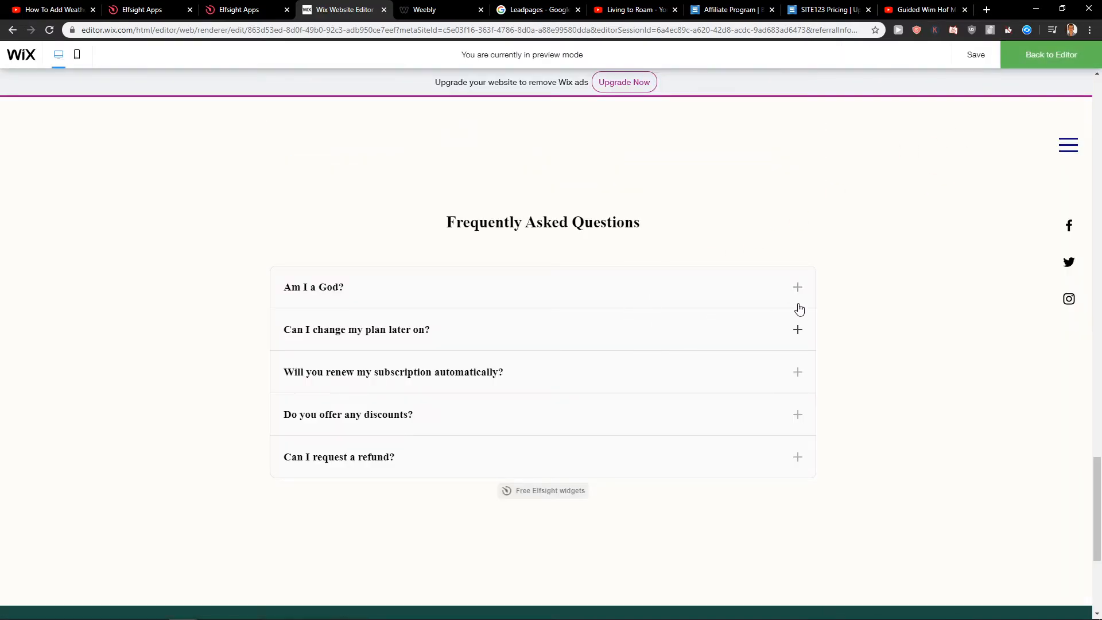
left_click(795, 283)
left_click(801, 385)
left_click(792, 291)
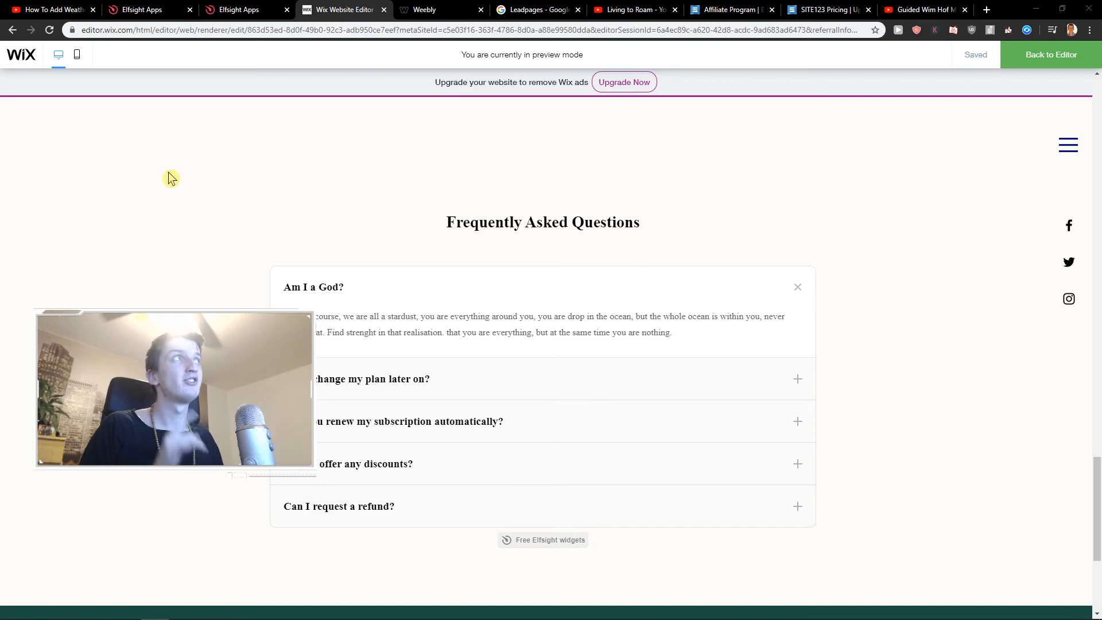
Switch to the guided Wim Hof video on YouTube and return toward the top of its page
left_click(921, 10)
scroll(373, 288, "up", 18)
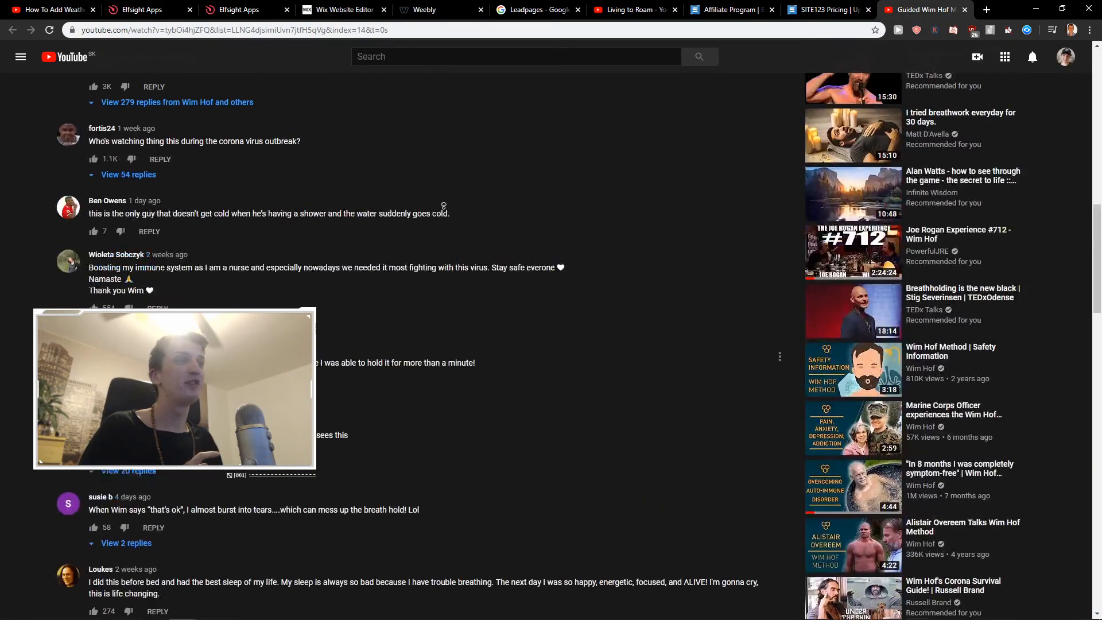